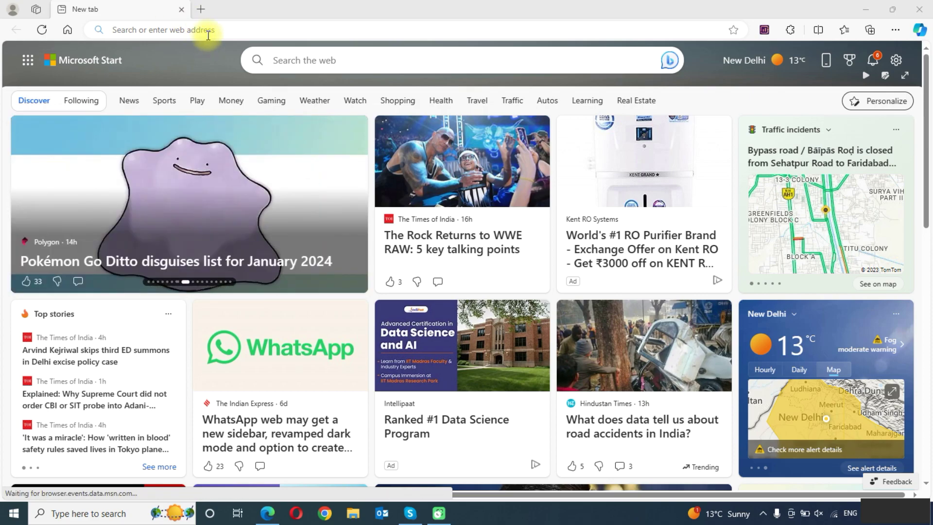
# - Load Gmail in Edge from the 'gm' address-bar suggestion, landing on All Mail
pyautogui.click(208, 35)
pyautogui.write('gma')
pyautogui.press('Down')
pyautogui.press('Return')
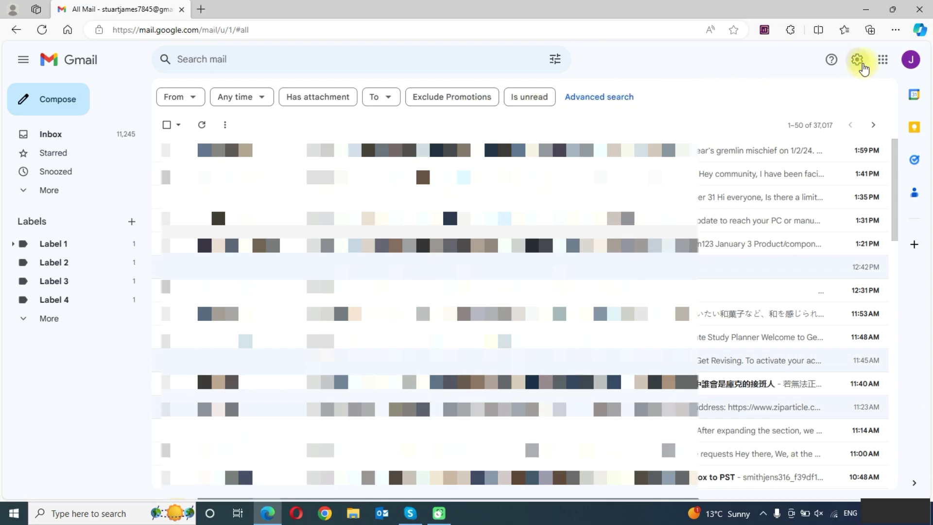
# - Open Gmail's Forwarding and POP/IMAP settings tab and confirm IMAP access is enabled
pyautogui.click(858, 60)
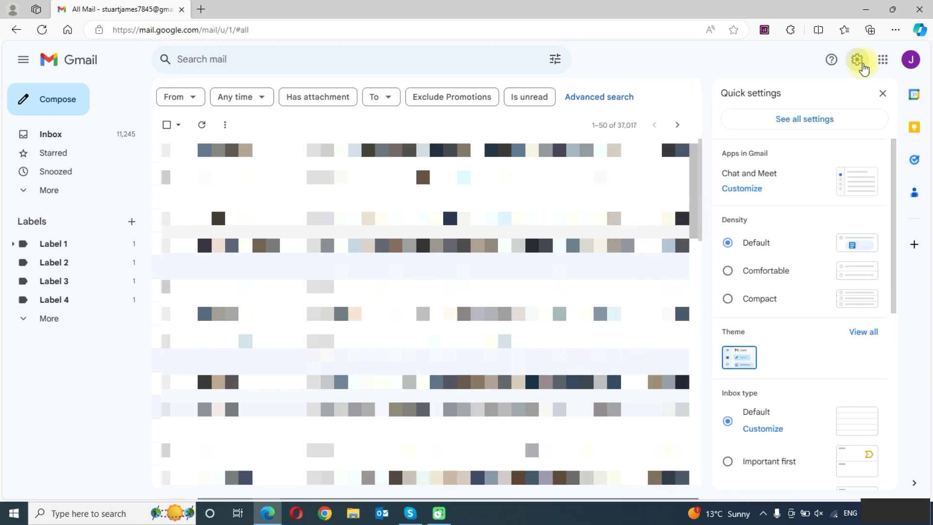
pyautogui.click(834, 118)
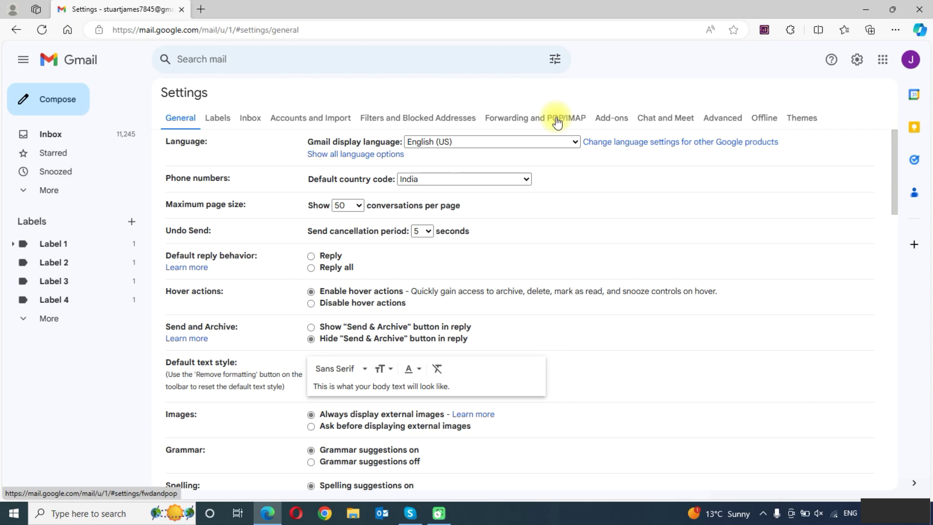
pyautogui.click(557, 121)
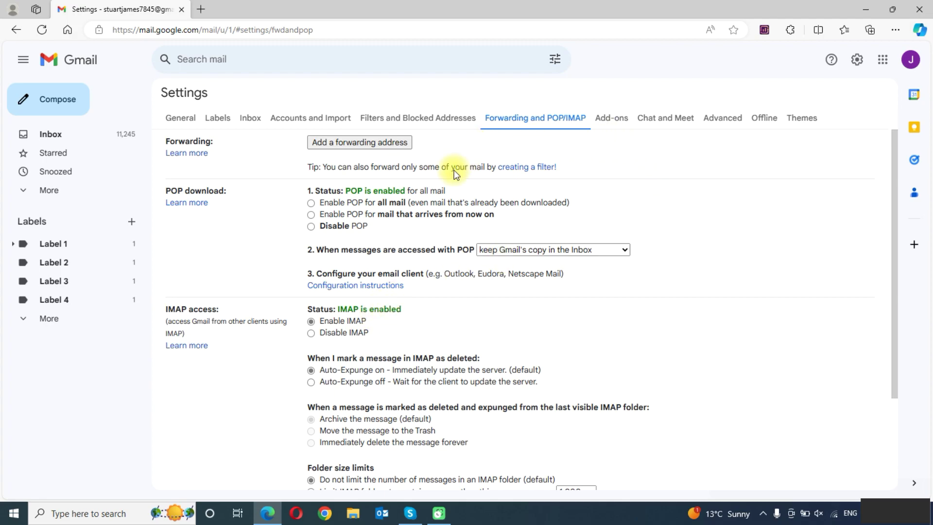
pyautogui.scroll(-3, 437, 318)
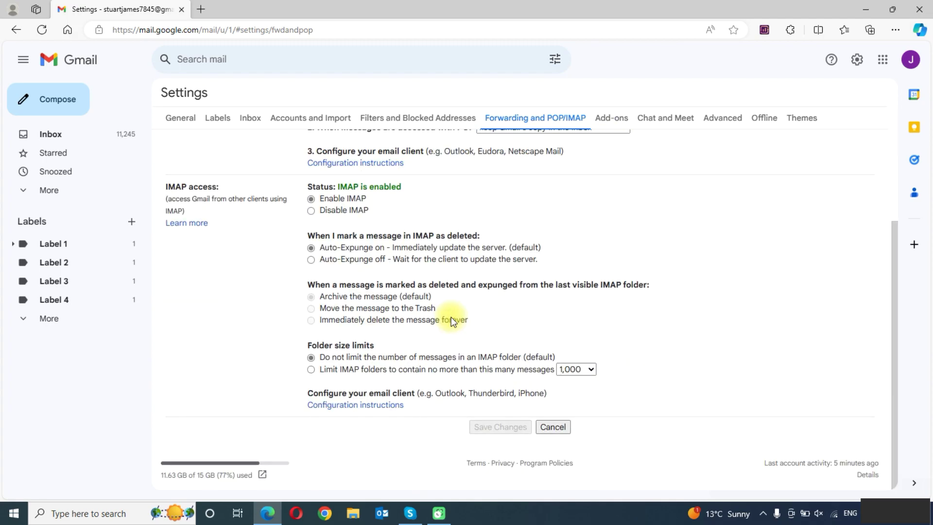
pyautogui.scroll(3, 588, 271)
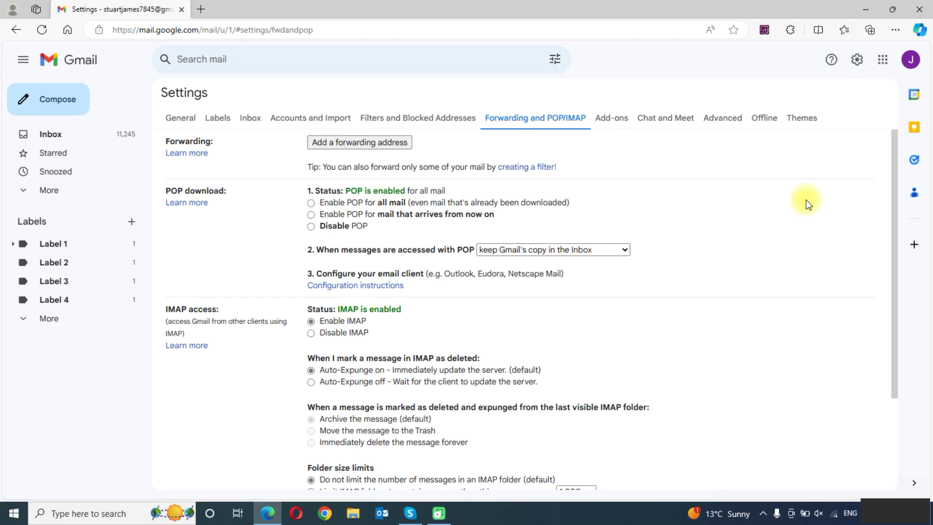
# - Open Manage your Google Account and scroll its Security page to How you sign in
pyautogui.click(912, 60)
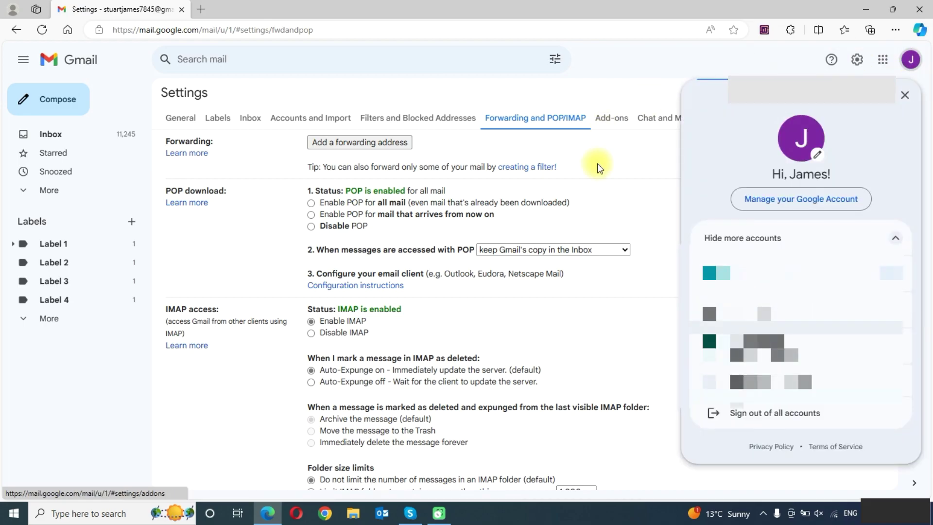
pyautogui.click(786, 200)
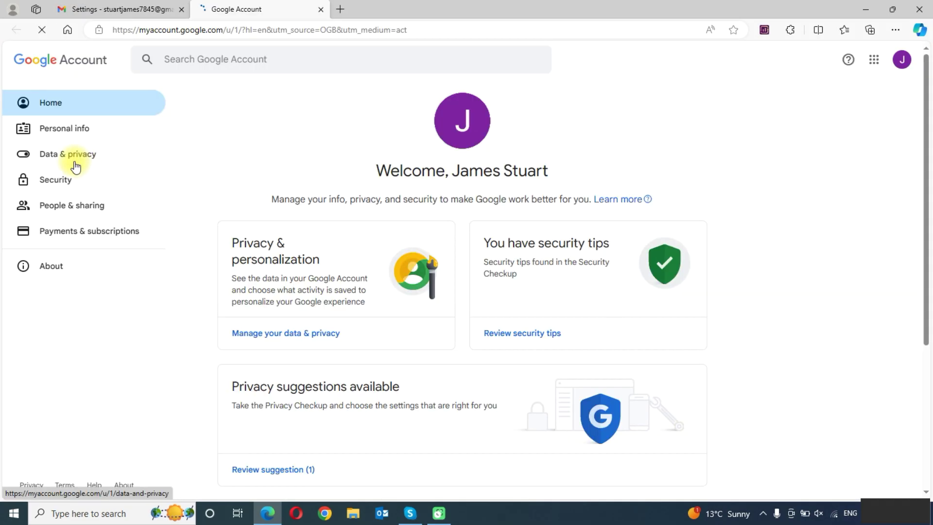
pyautogui.click(68, 184)
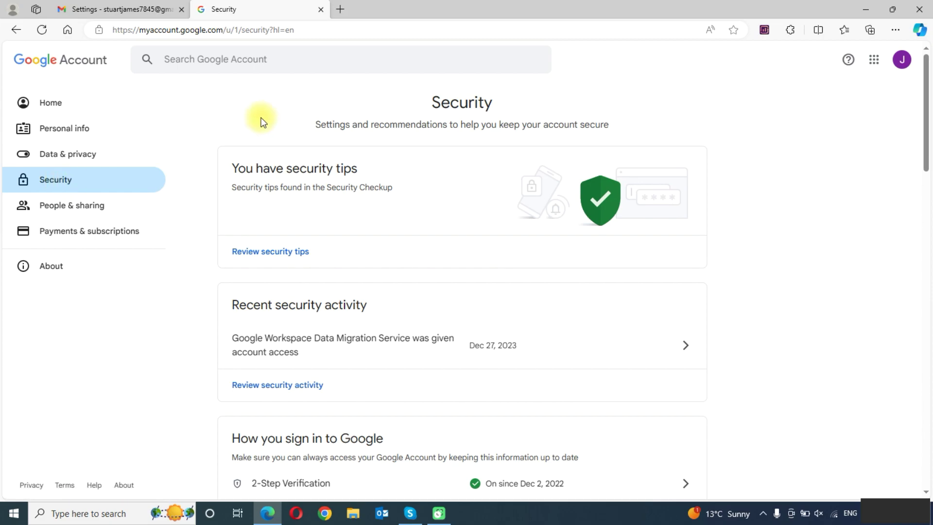
pyautogui.scroll(-4, 457, 236)
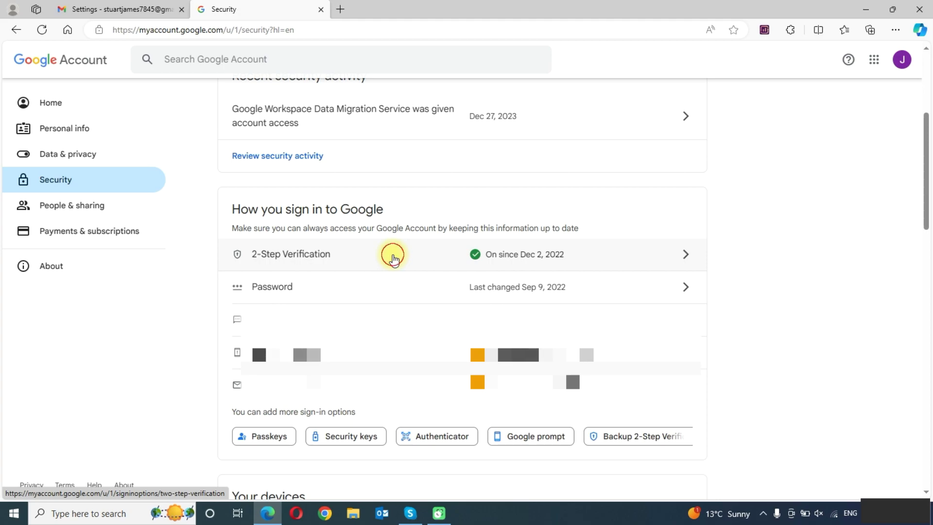
# - Open 2-Step Verification settings and scroll down to the App passwords entry
pyautogui.click(394, 260)
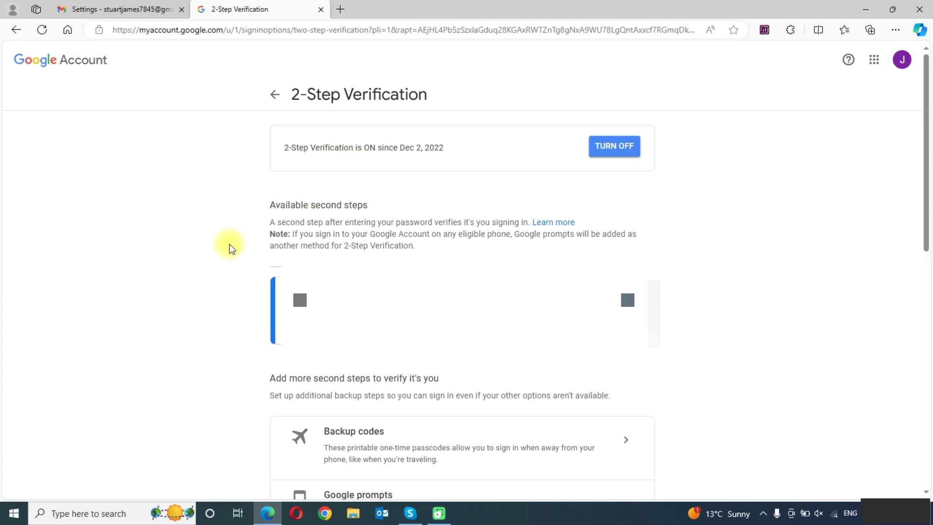
pyautogui.scroll(-10, 229, 244)
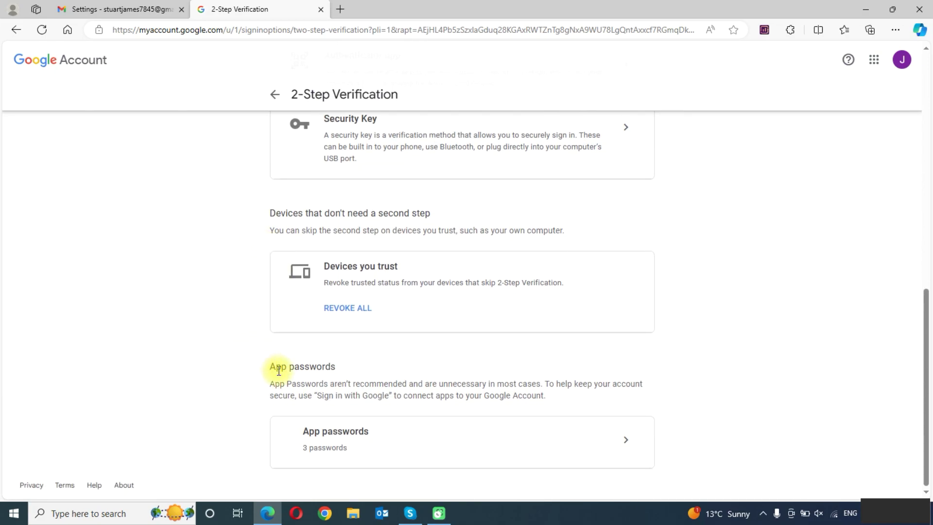
pyautogui.moveTo(270, 370); pyautogui.dragTo(354, 384)
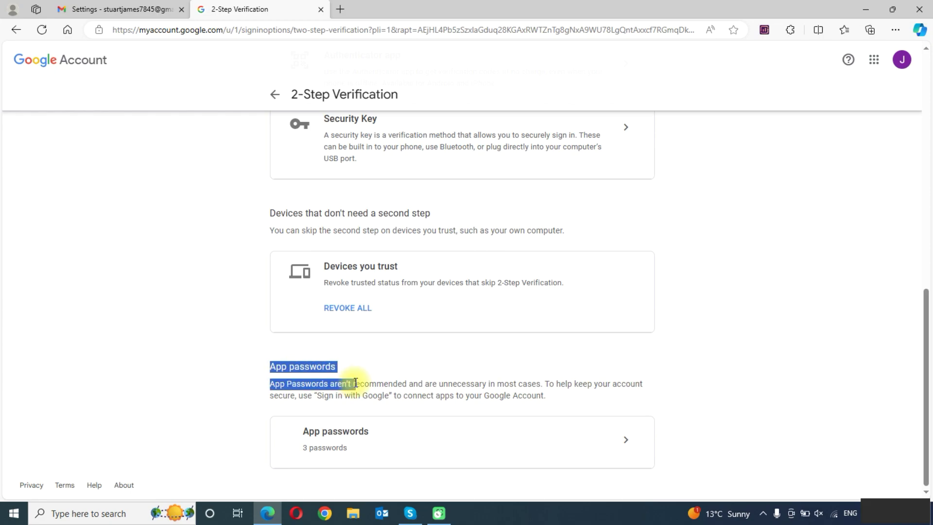
pyautogui.click(355, 351)
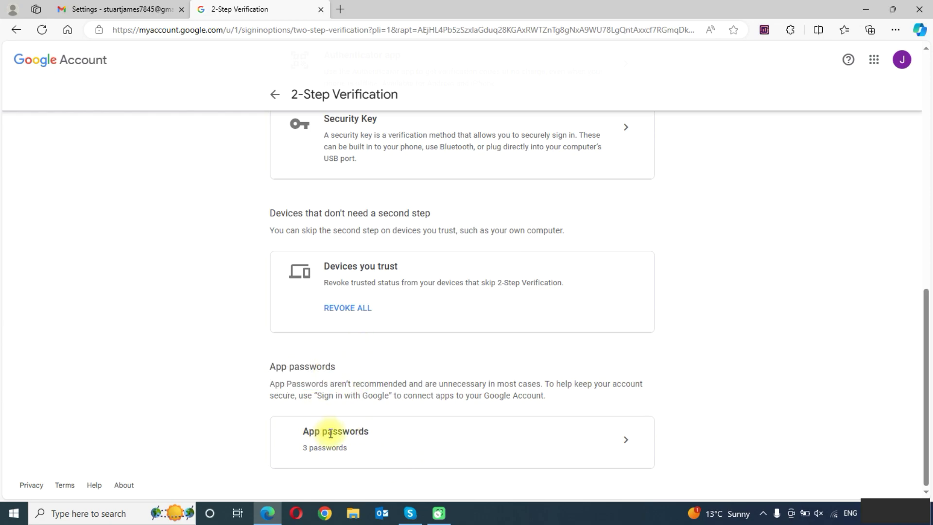
# - Create a new app password named 'outlook'
pyautogui.click(628, 439)
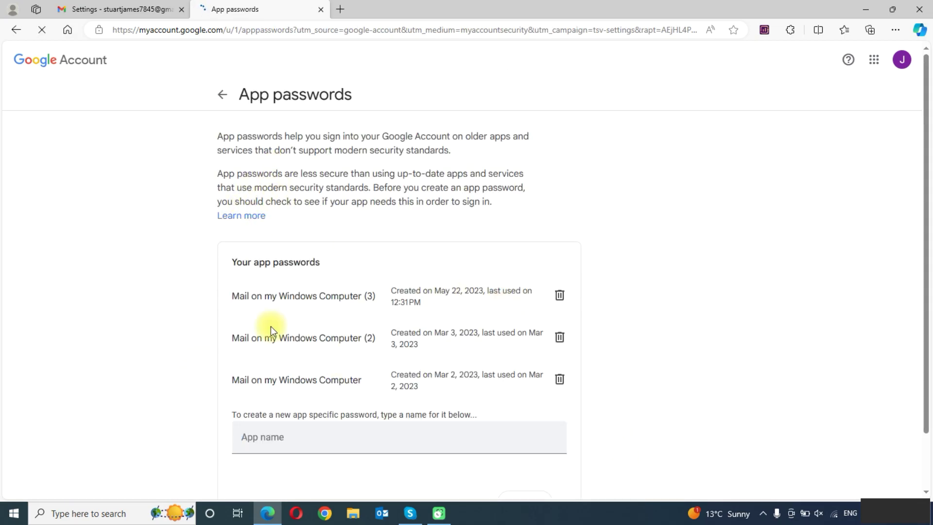
pyautogui.scroll(-2, 252, 262)
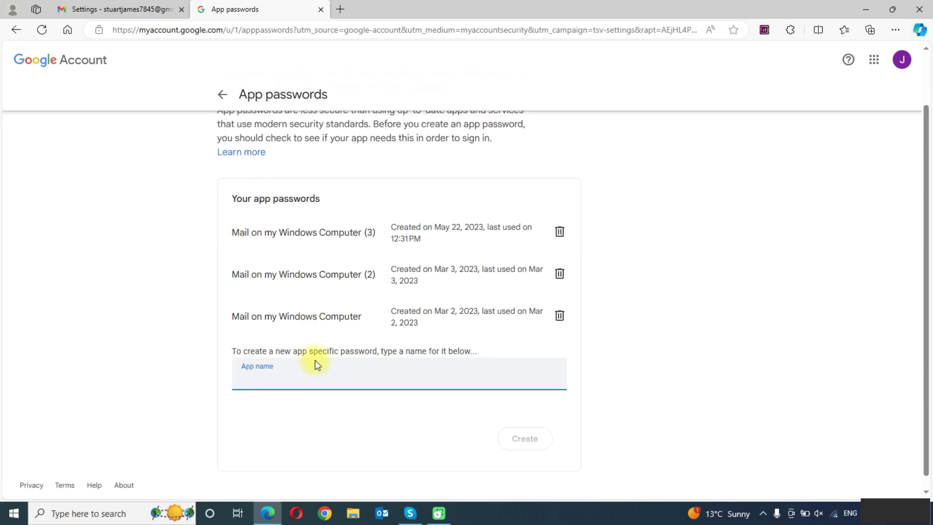
pyautogui.write('outlook')
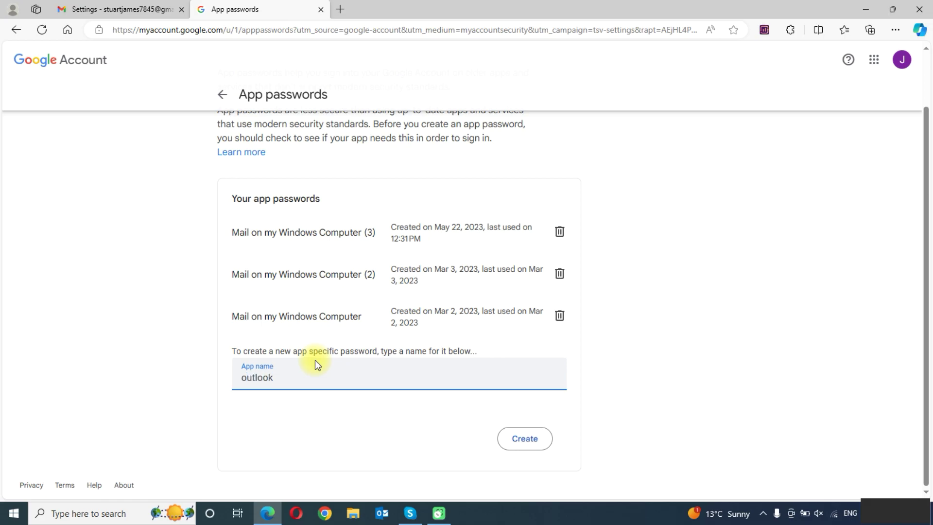
pyautogui.click(528, 449)
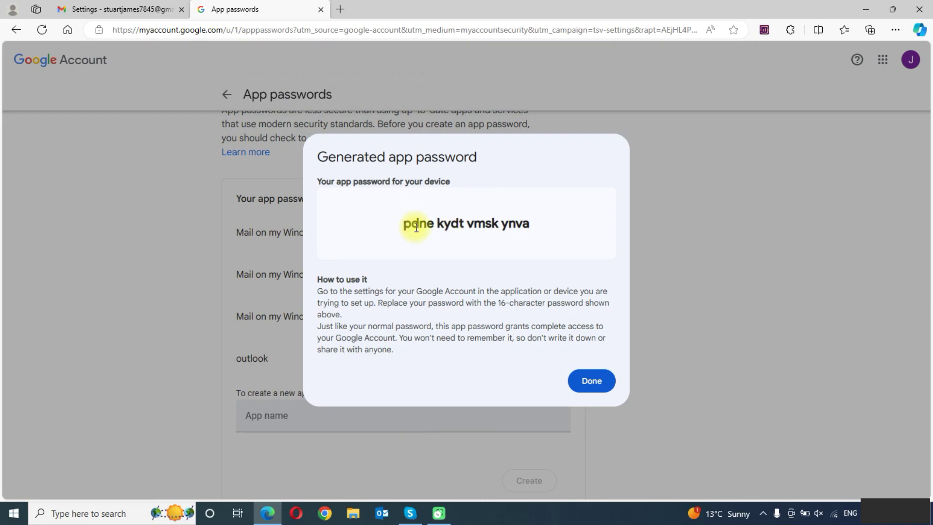
# - Select the entire 16-character generated app password
pyautogui.doubleClick(416, 224)
pyautogui.click(401, 221)
pyautogui.moveTo(404, 222); pyautogui.dragTo(541, 234)
pyautogui.hotkey('ctrl', 'c')
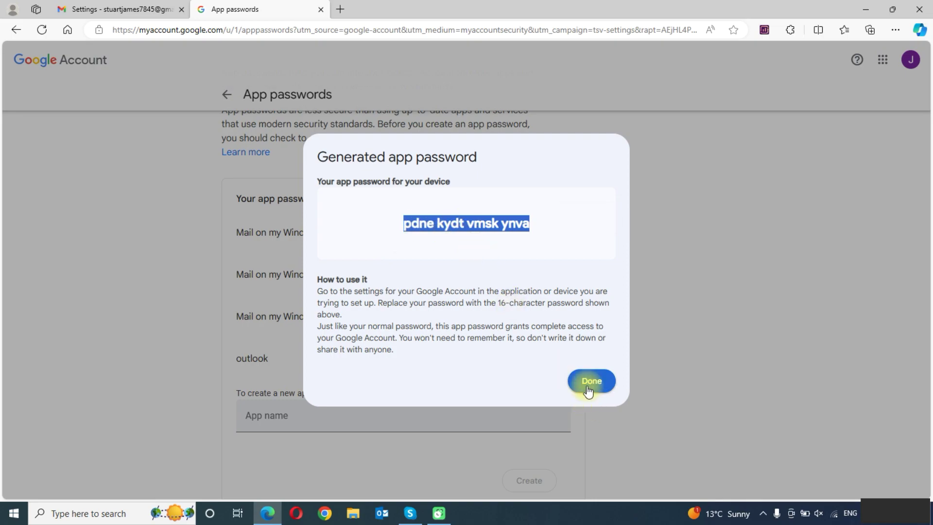
# - Paste the app password into a new Notepad note, then dismiss the password dialog with Done
pyautogui.click(70, 513)
pyautogui.write('notepad')
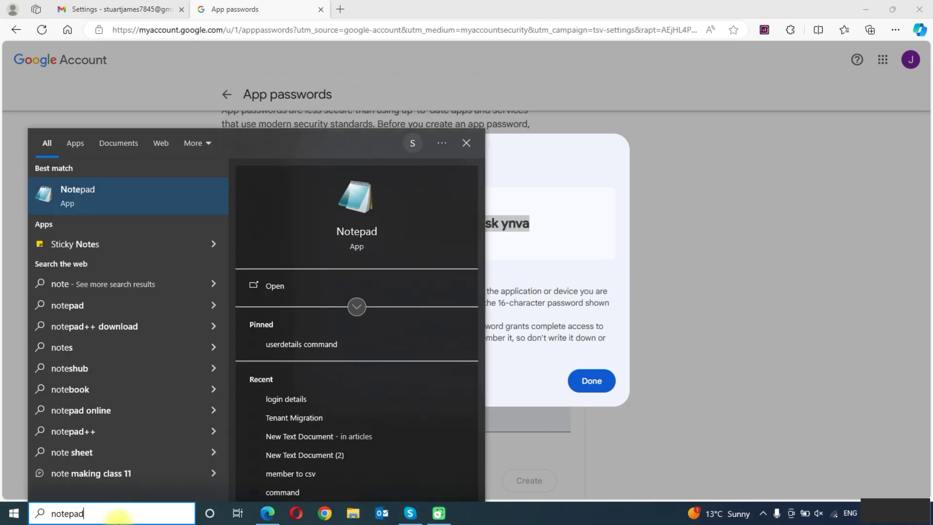
pyautogui.click(142, 185)
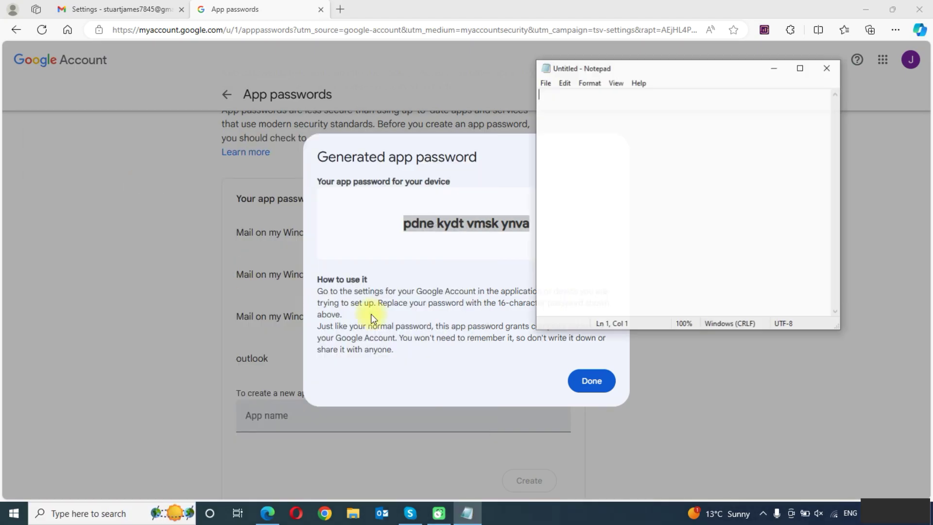
pyautogui.hotkey('ctrl', 'v')
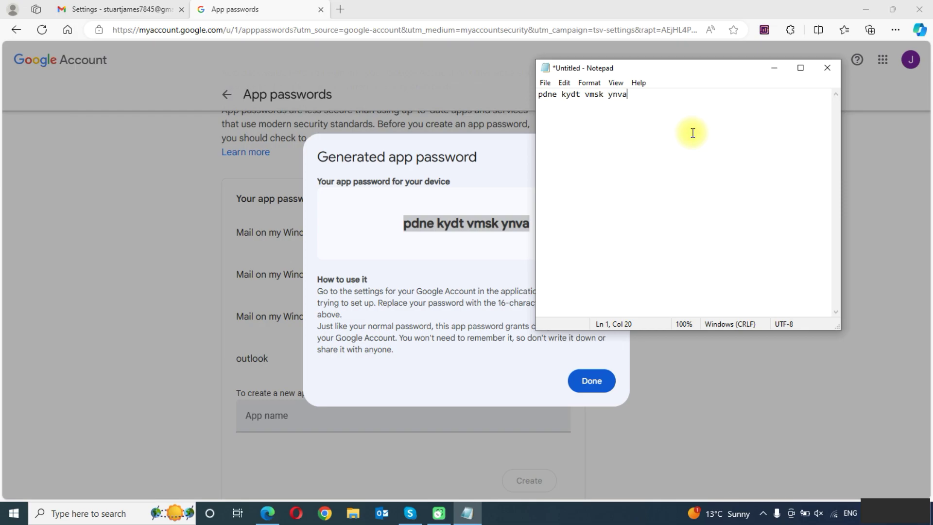
pyautogui.click(591, 382)
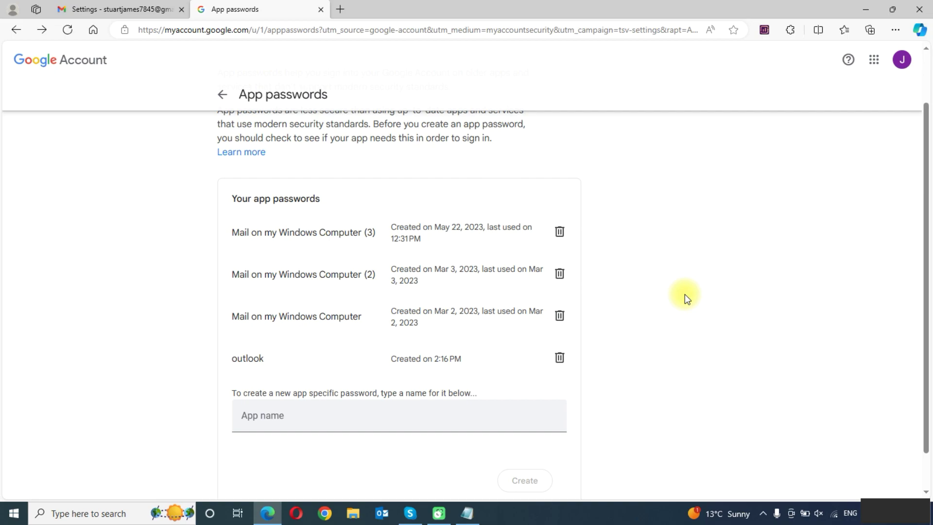
# - Launch Outlook from the taskbar and expand the Profile Name list in Choose Profile
pyautogui.click(391, 514)
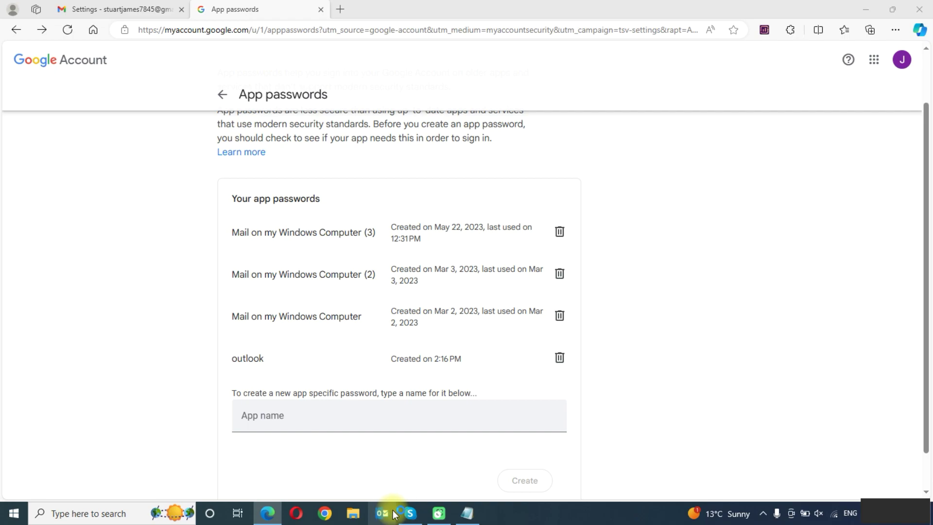
pyautogui.click(501, 225)
# - Load the New profile and show the File tab's Account Information page
pyautogui.click(476, 236)
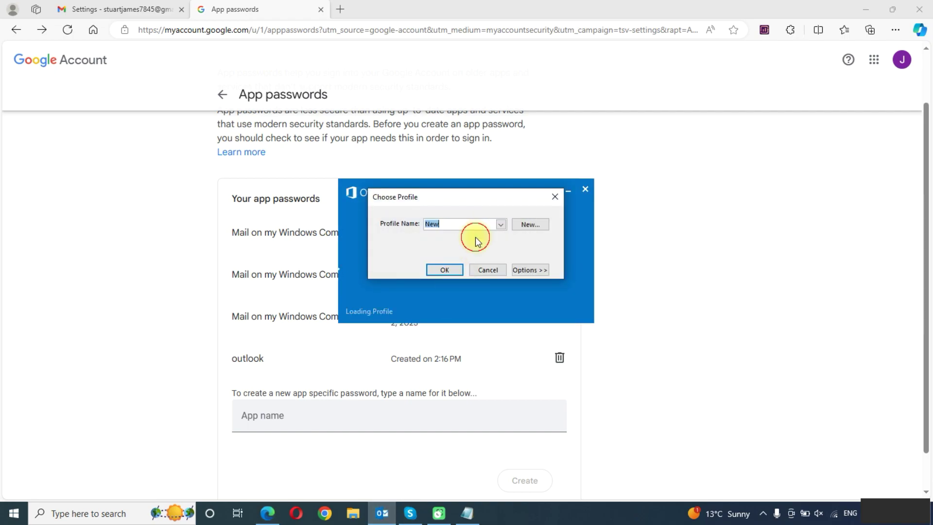
pyautogui.click(445, 271)
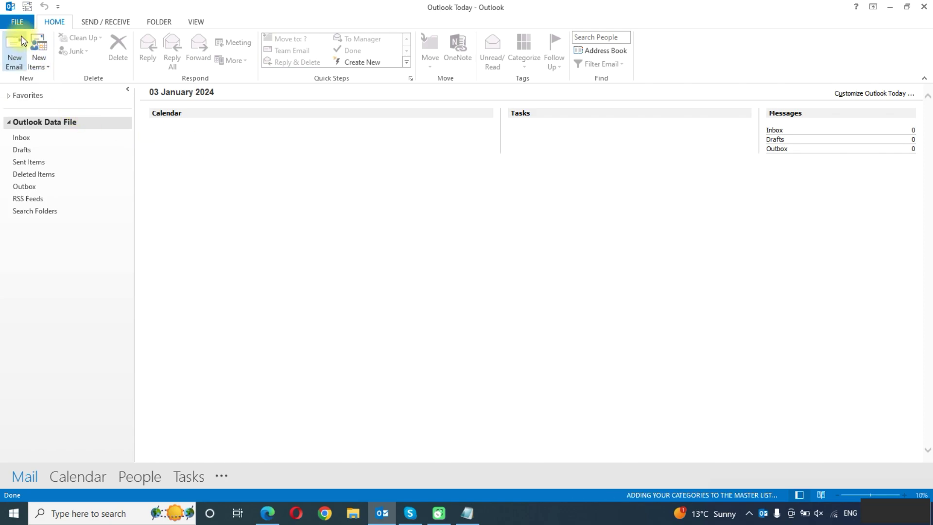
pyautogui.click(21, 20)
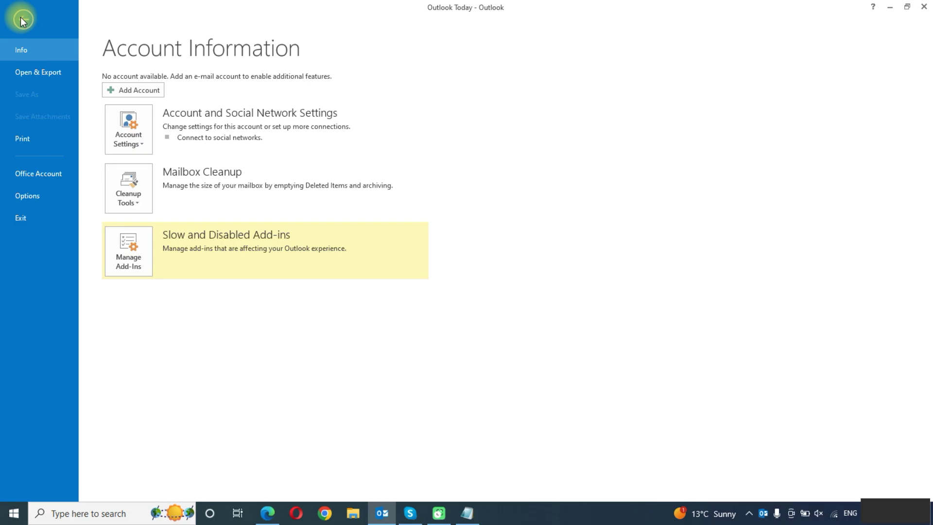
# - Begin Add Account with Manual setup and choose POP or IMAP as the service
pyautogui.click(144, 88)
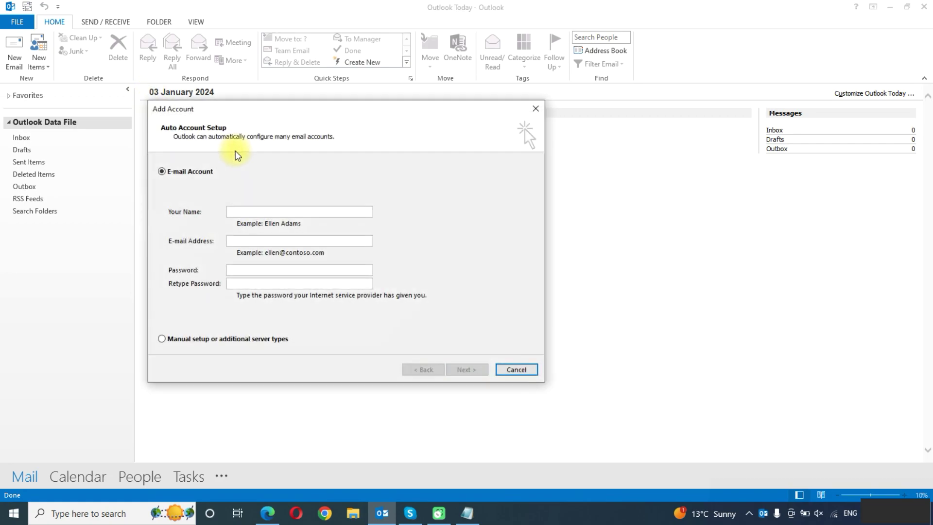
pyautogui.click(233, 339)
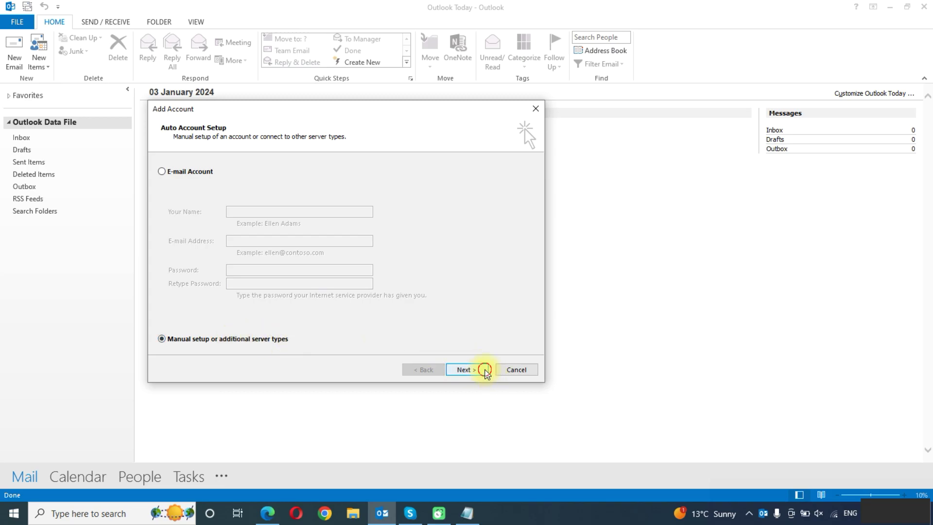
pyautogui.click(484, 371)
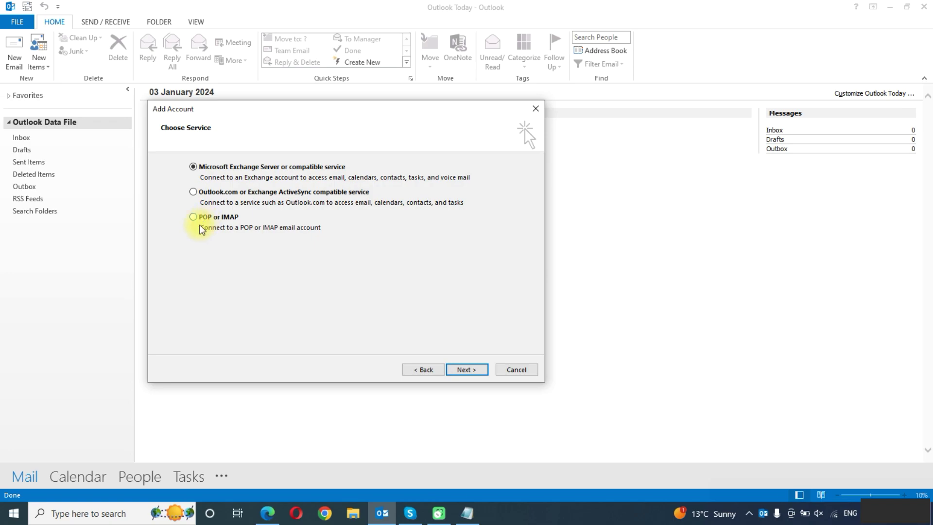
pyautogui.click(228, 220)
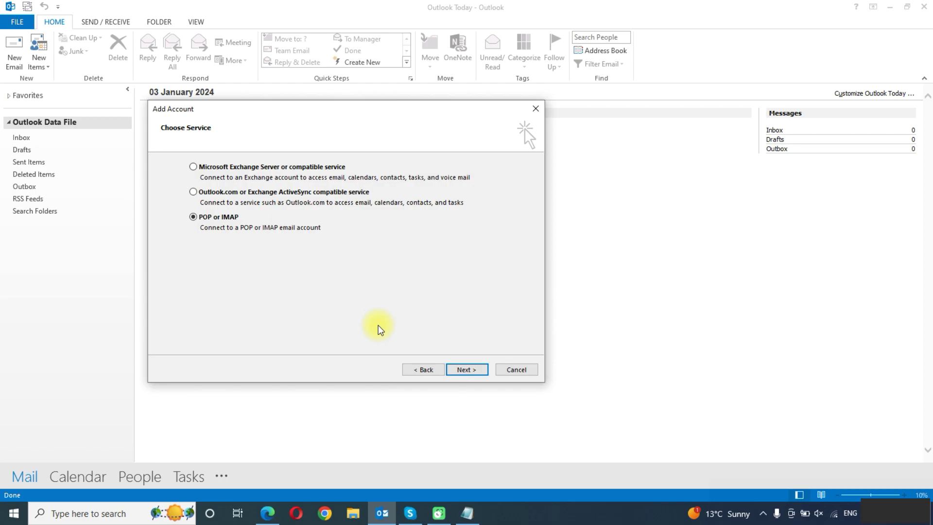
# - Enter the account holder's name and Gmail address on the account settings page
pyautogui.click(476, 370)
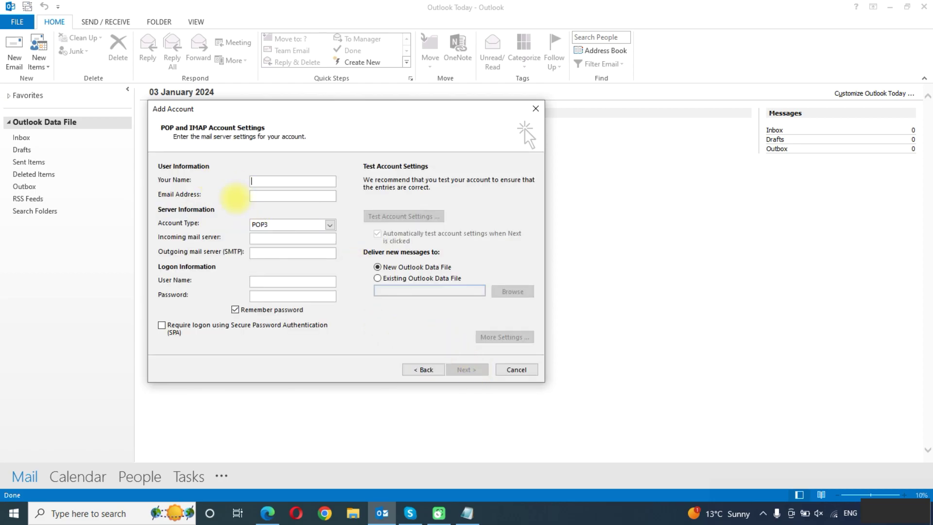
pyautogui.write('james')
pyautogui.click(286, 195)
pyautogui.write('stua')
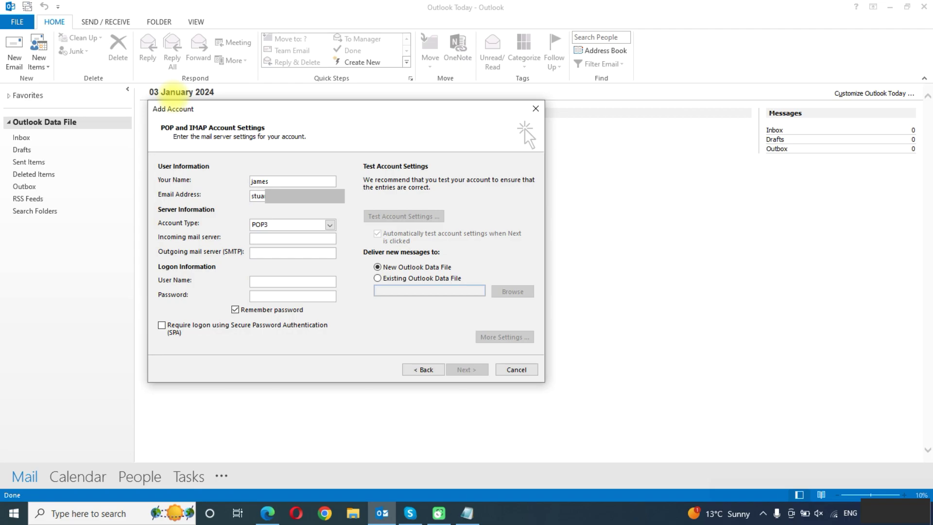
pyautogui.write('r')
# - Set account type IMAP with imap.gmail.com incoming and smtp.gmail.com outgoing servers
pyautogui.click(329, 224)
pyautogui.click(304, 245)
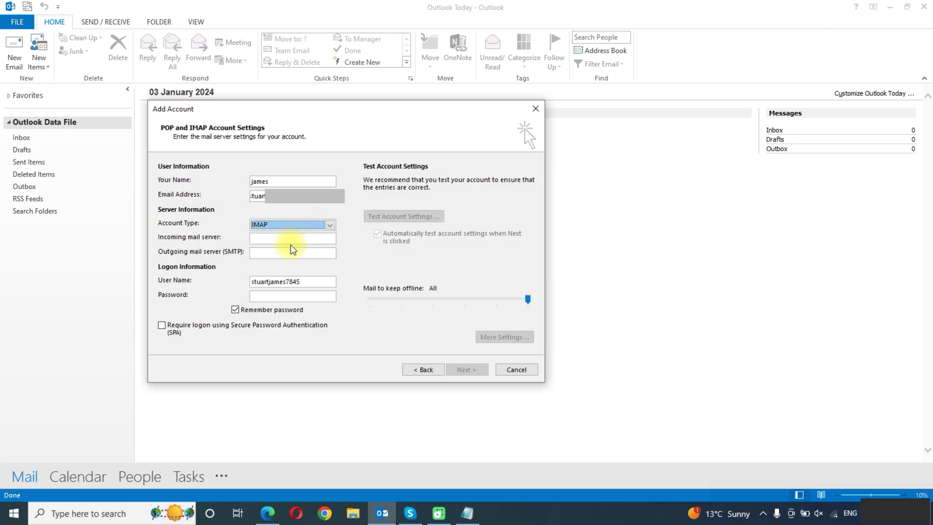
pyautogui.click(274, 238)
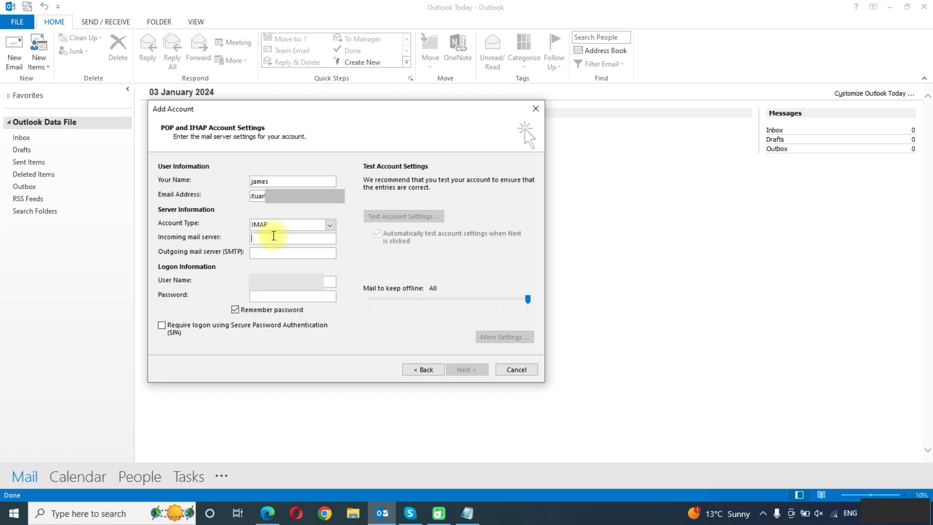
pyautogui.write('imap.gmail.comsm')
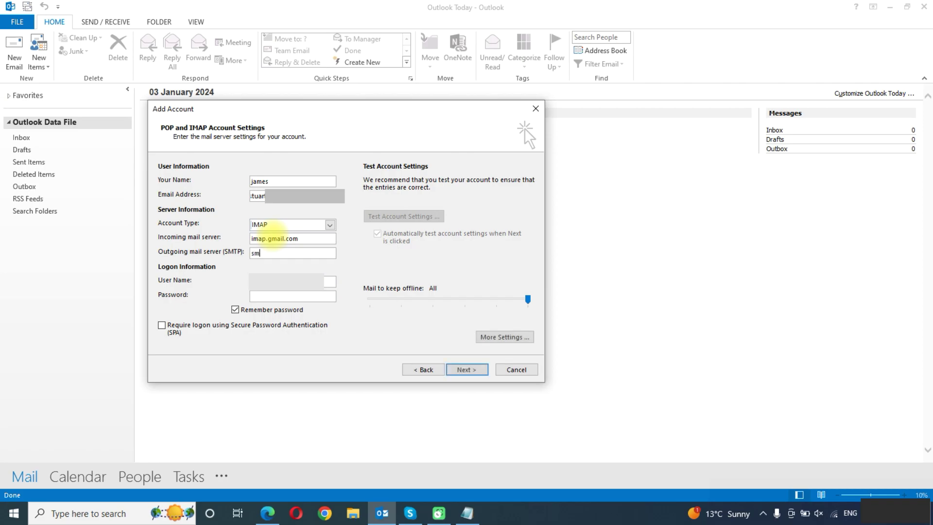
pyautogui.write('tp.g')
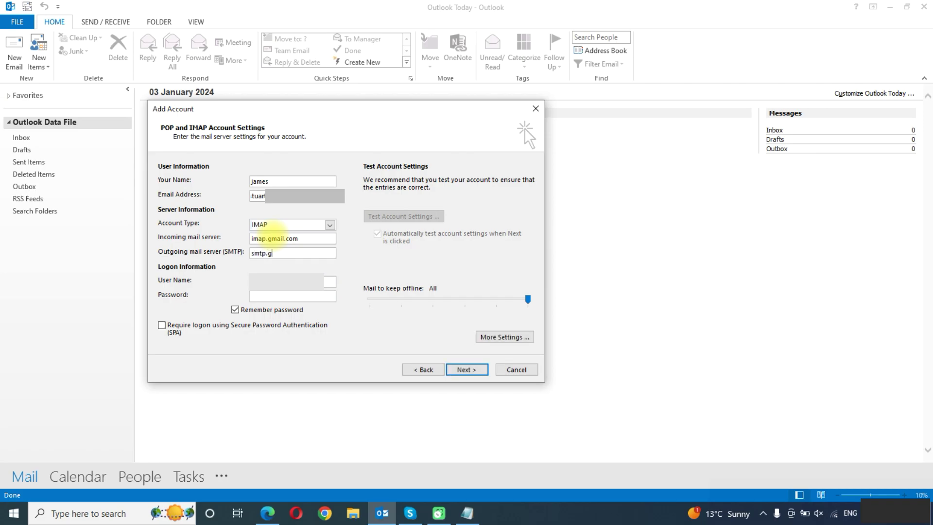
pyautogui.write('mail.com')
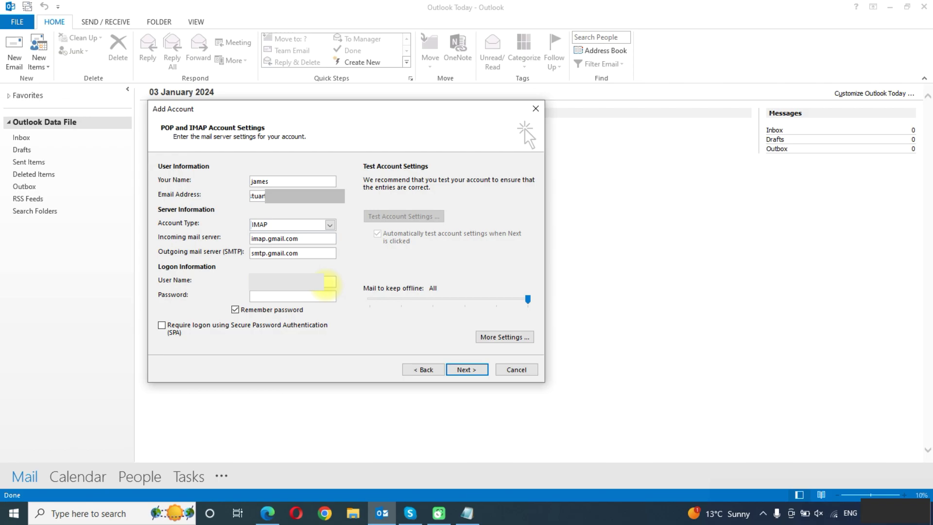
pyautogui.write('.com')
pyautogui.click(284, 295)
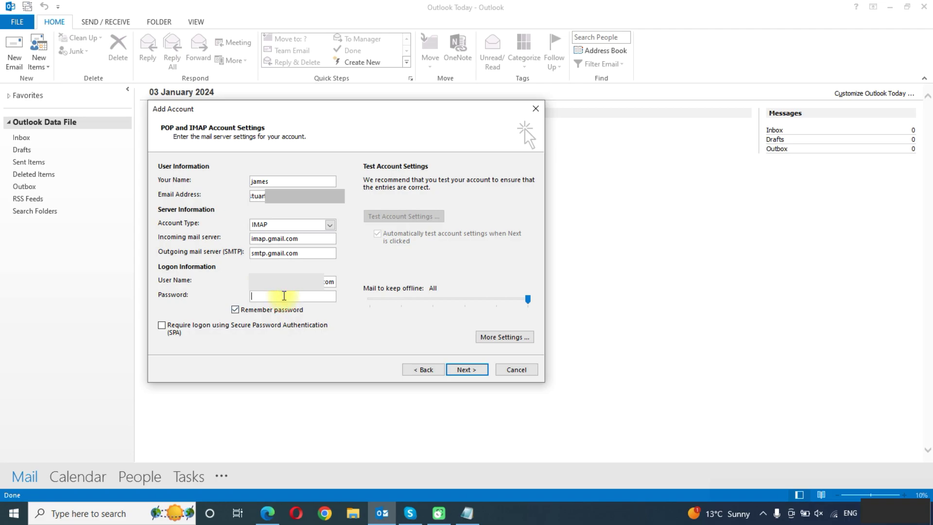
pyautogui.click(467, 512)
pyautogui.moveTo(642, 95); pyautogui.dragTo(459, 81)
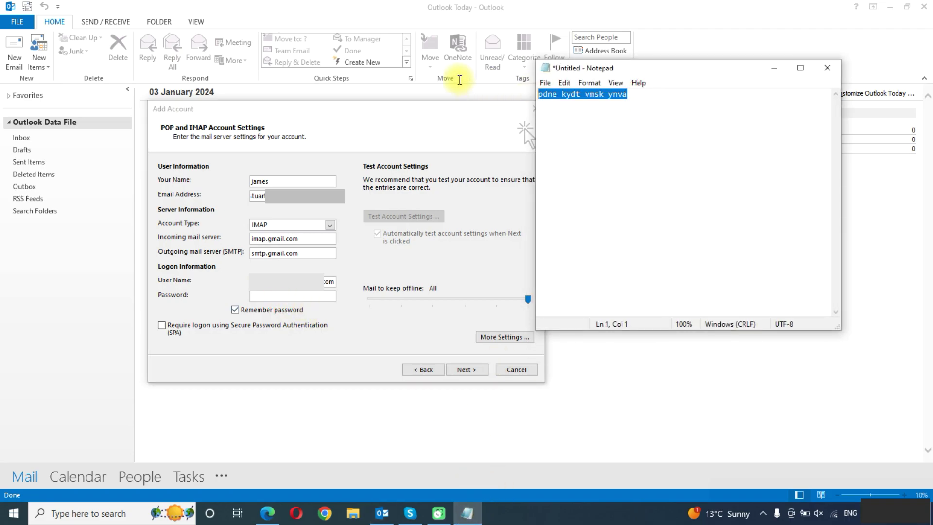
pyautogui.click(312, 296)
pyautogui.hotkey('ctrl', 'v')
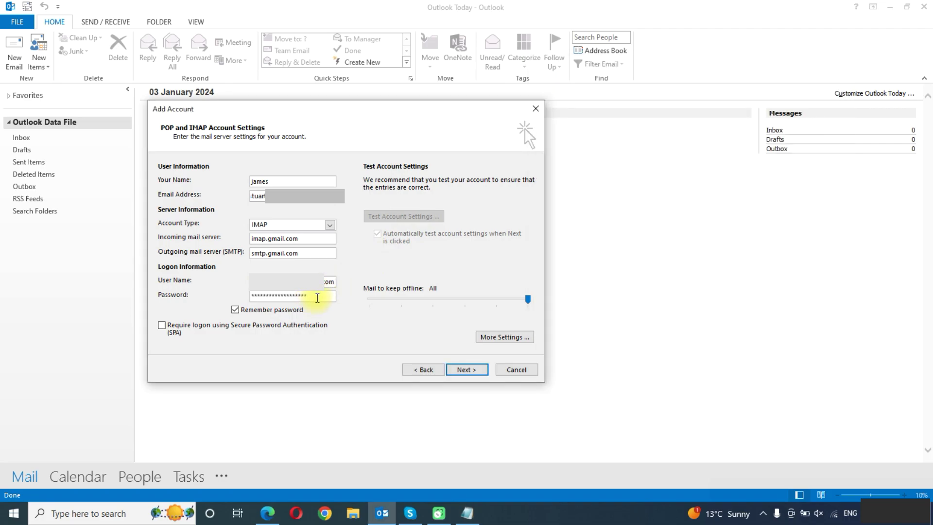
# - In More Settings, make the outgoing SMTP server require authentication
pyautogui.click(495, 337)
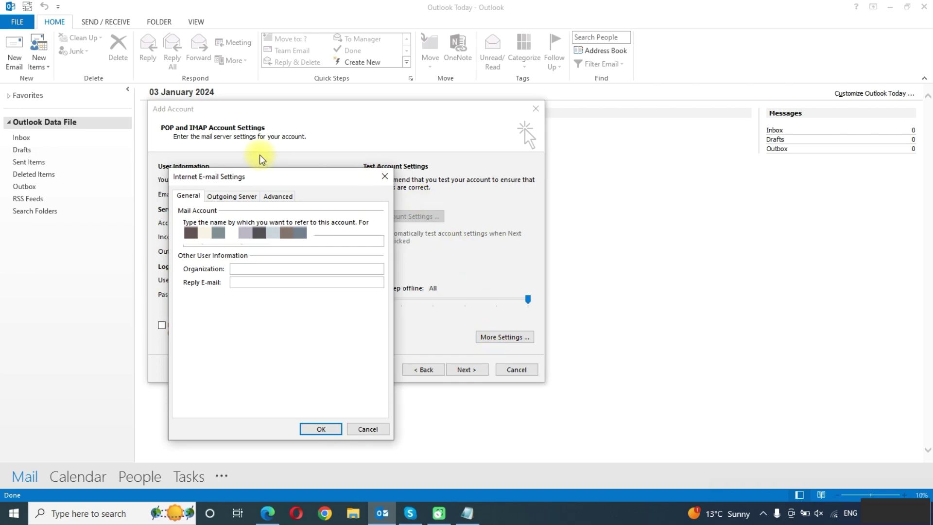
pyautogui.click(238, 194)
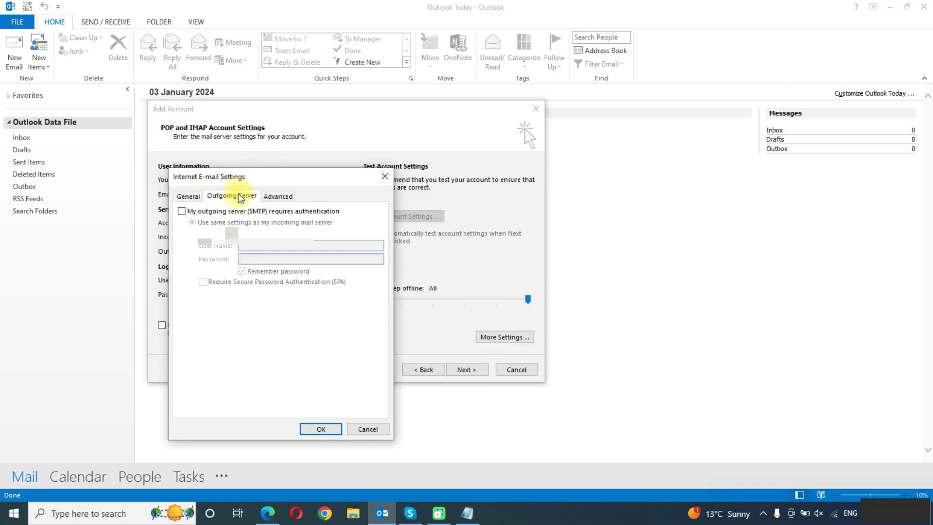
pyautogui.click(183, 212)
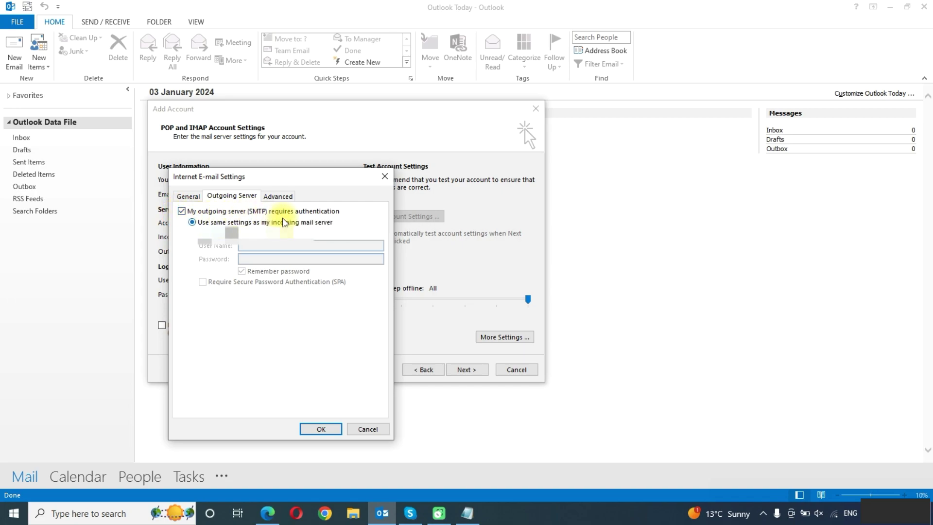
# - On the Advanced tab, set incoming and outgoing encryption to SSL and select incoming IMAP port 993
pyautogui.click(283, 197)
pyautogui.click(360, 239)
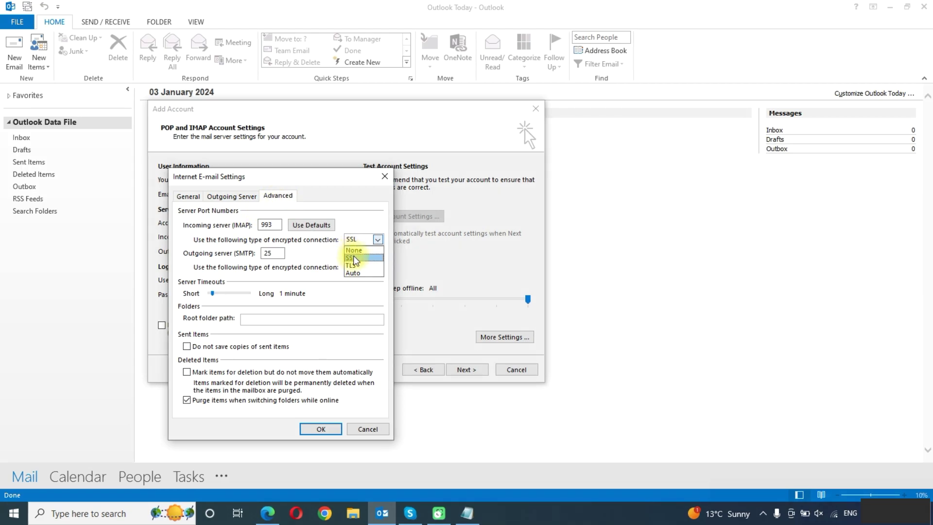
pyautogui.click(355, 257)
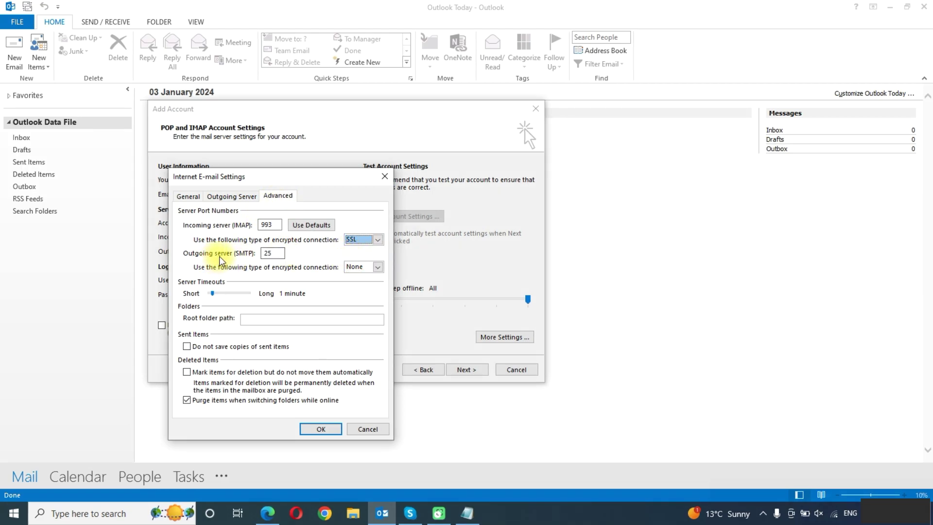
pyautogui.click(361, 270)
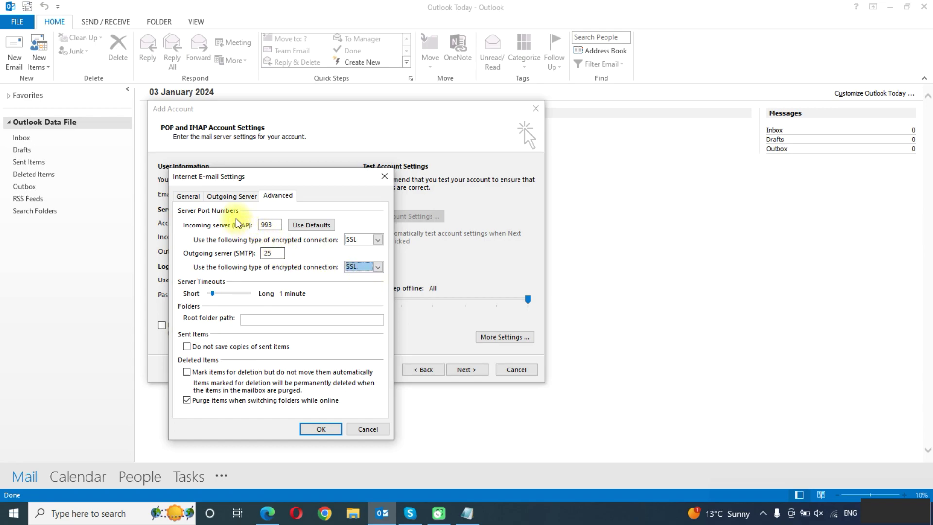
pyautogui.click(274, 225)
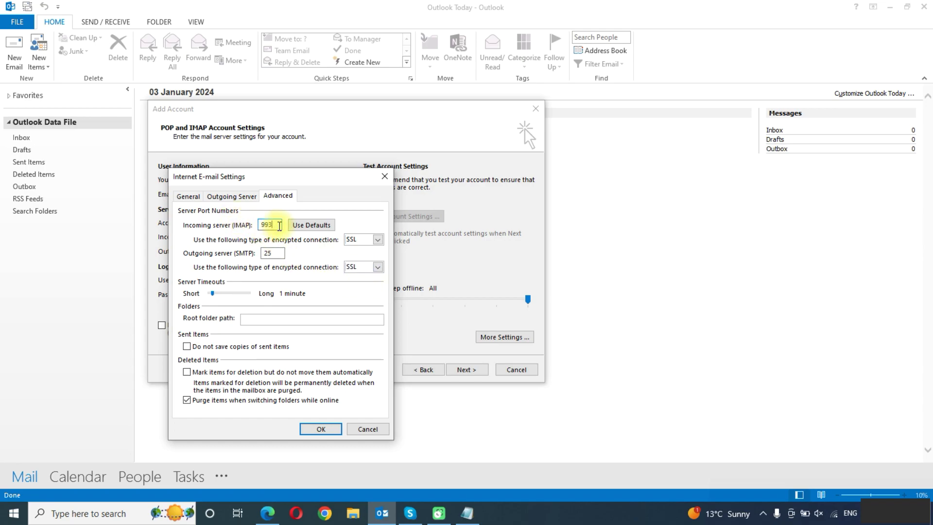
pyautogui.moveTo(280, 225); pyautogui.dragTo(257, 257)
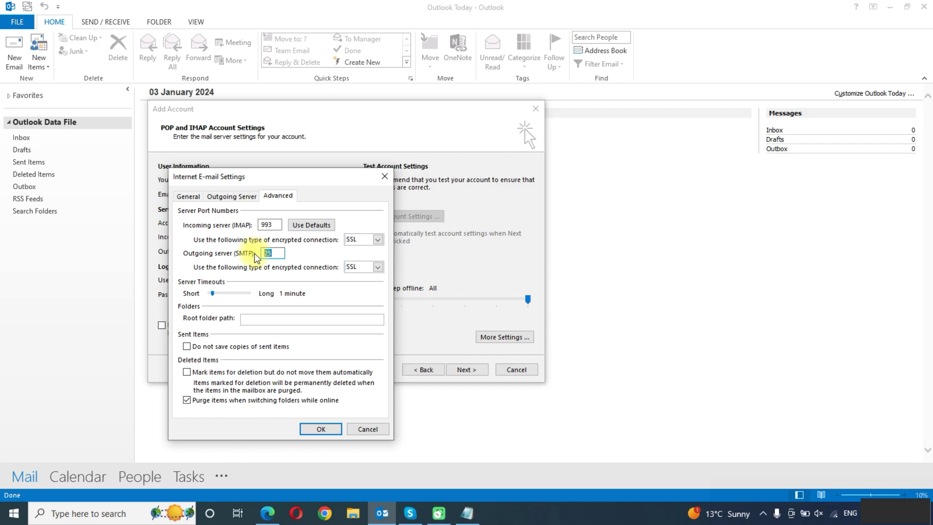